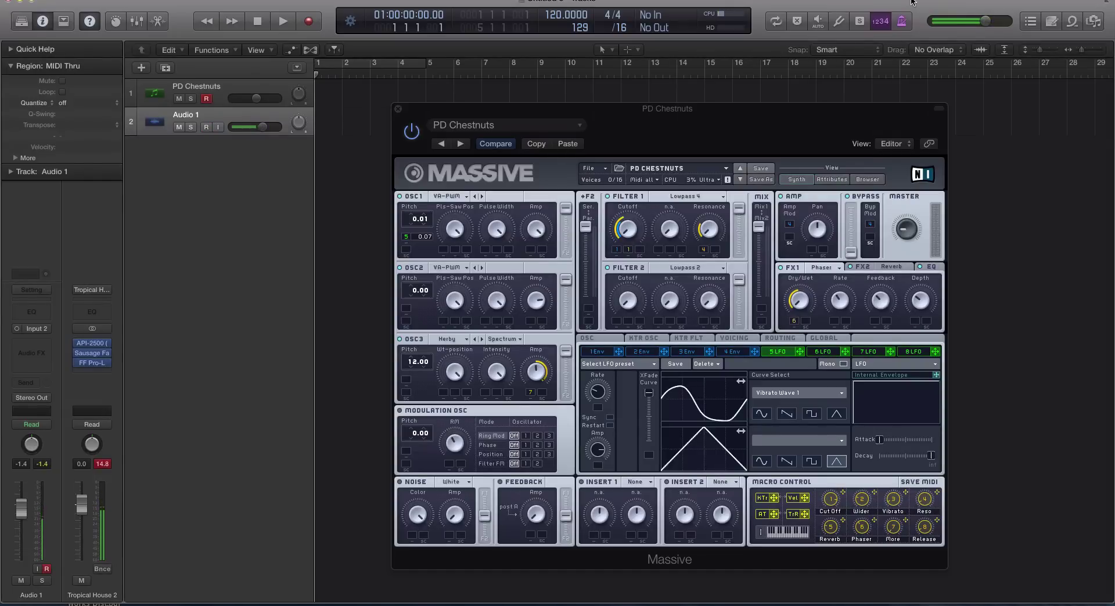
Step: Switch on the modulation oscillator in the PD Chestnuts patch
{"action": "left_click_drag", "start_coordinate": [364, 182], "coordinate": [565, 549]}
{"action": "left_click", "coordinate": [400, 413]}
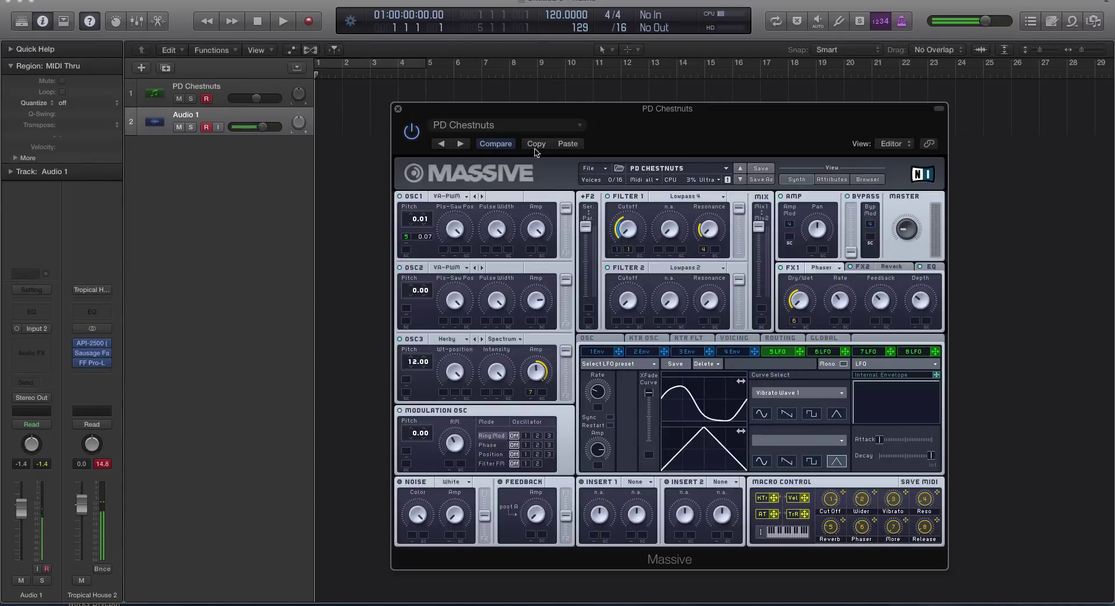
Step: Start a new sound in the synth and set OSC1's wavetable to Sin-Square
{"action": "left_click", "coordinate": [593, 168]}
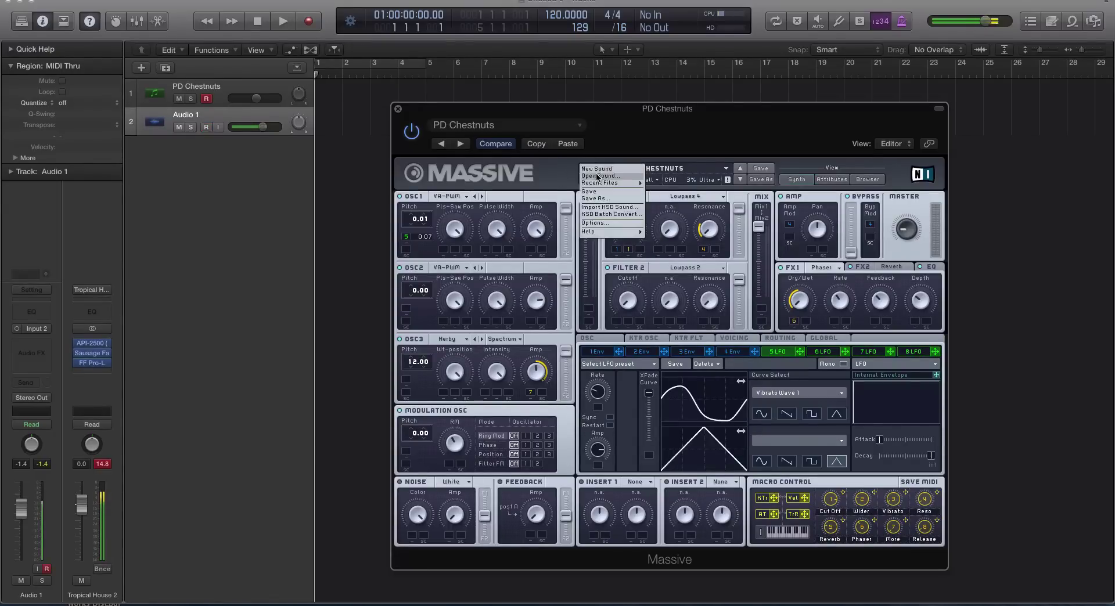
{"action": "left_click", "coordinate": [598, 177]}
{"action": "left_click", "coordinate": [387, 124]}
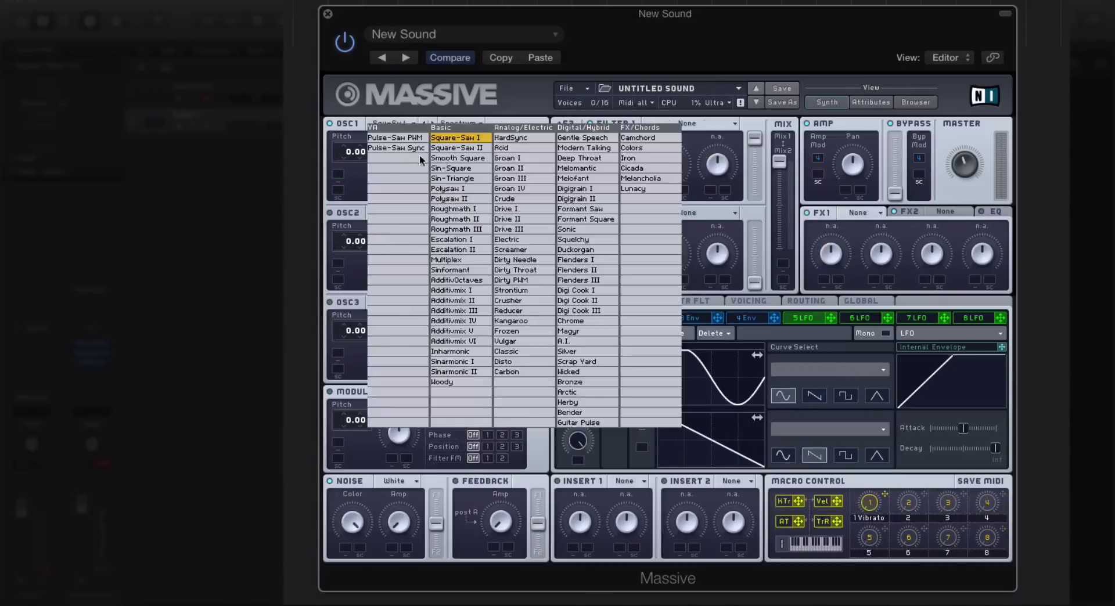
{"action": "left_click", "coordinate": [459, 150]}
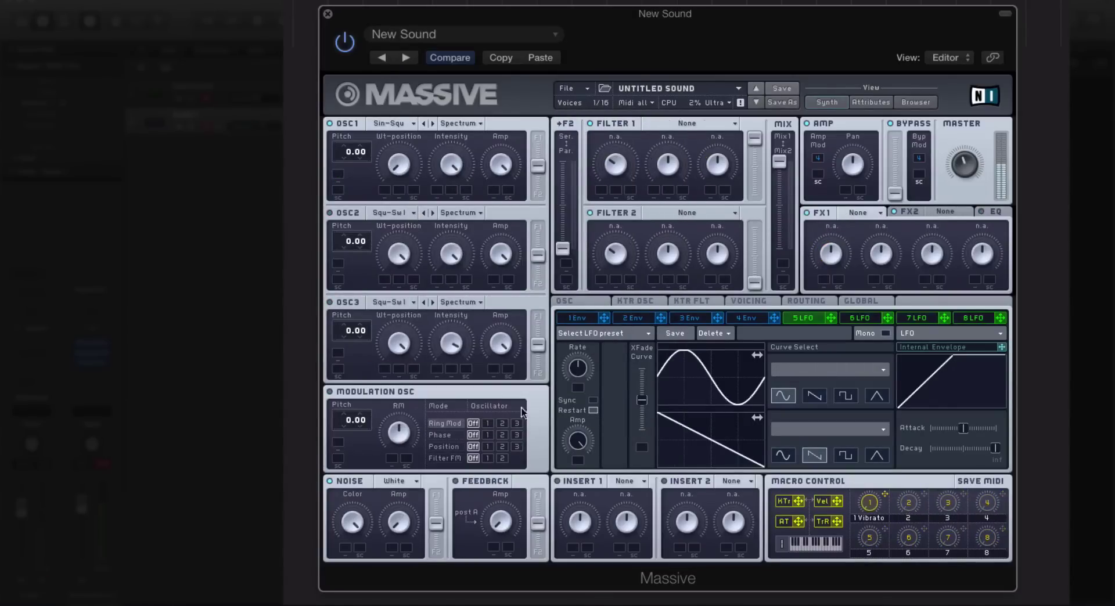
Step: Try ring modulation on oscillator 1 with the modulation oscillator, sweeping the RM amount, and switch the modulation oscillator off
{"action": "left_click", "coordinate": [331, 393]}
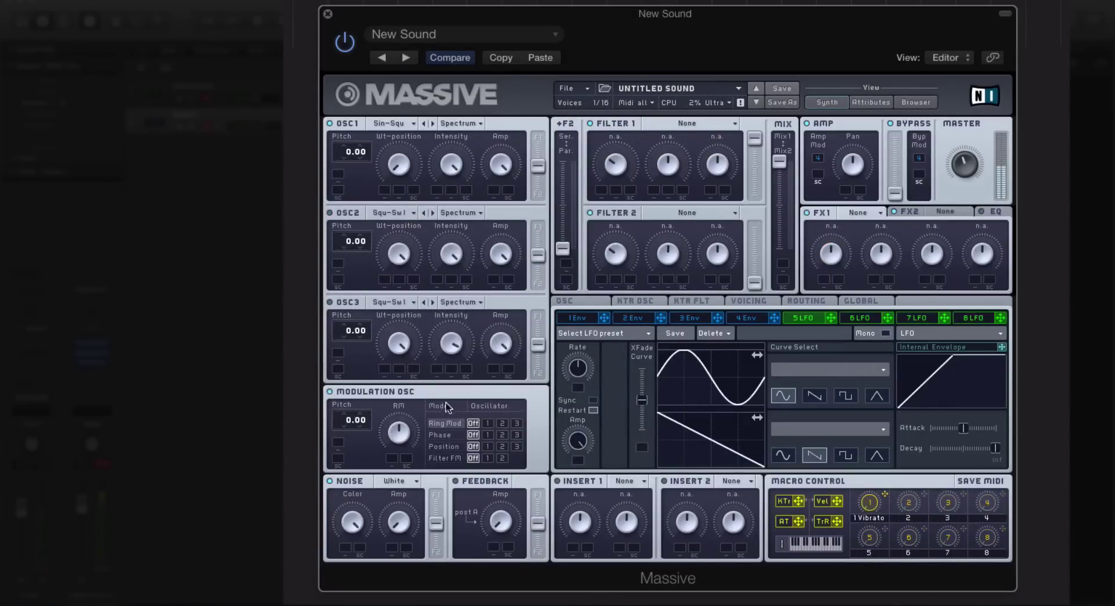
{"action": "left_click", "coordinate": [487, 423]}
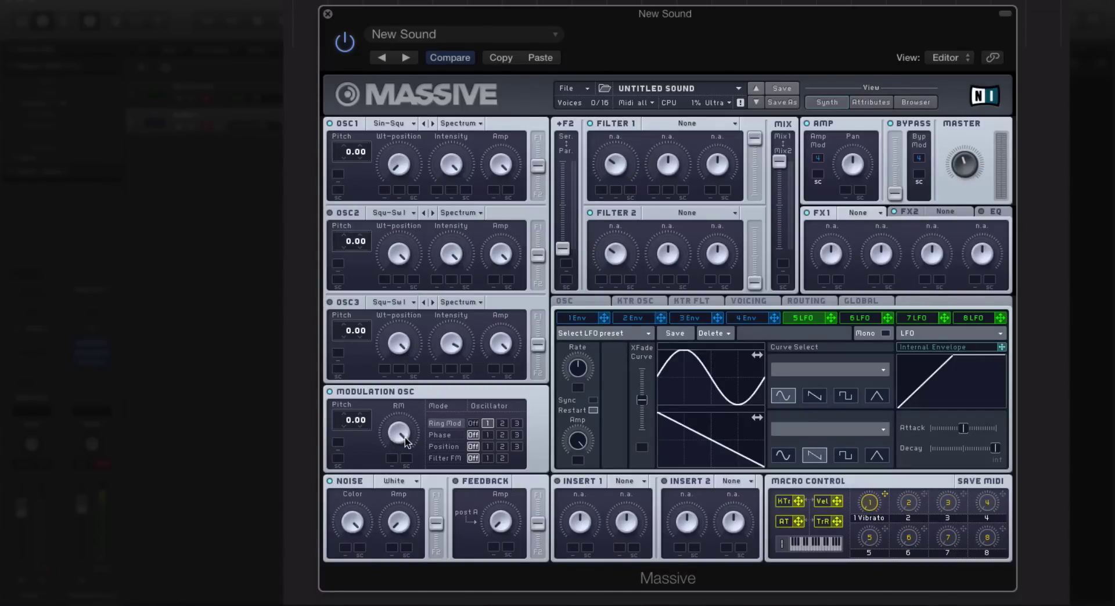
{"action": "left_click_drag", "start_coordinate": [405, 437], "coordinate": [408, 462]}
{"action": "left_click_drag", "start_coordinate": [387, 428], "coordinate": [408, 486]}
{"action": "left_click_drag", "start_coordinate": [405, 436], "coordinate": [402, 523]}
{"action": "left_click", "coordinate": [329, 392]}
Step: Paste the copied PD Chestnuts patch, and switch off its Pitch Cutoff unison spread and FX1 phaser
{"action": "left_click", "coordinate": [545, 59]}
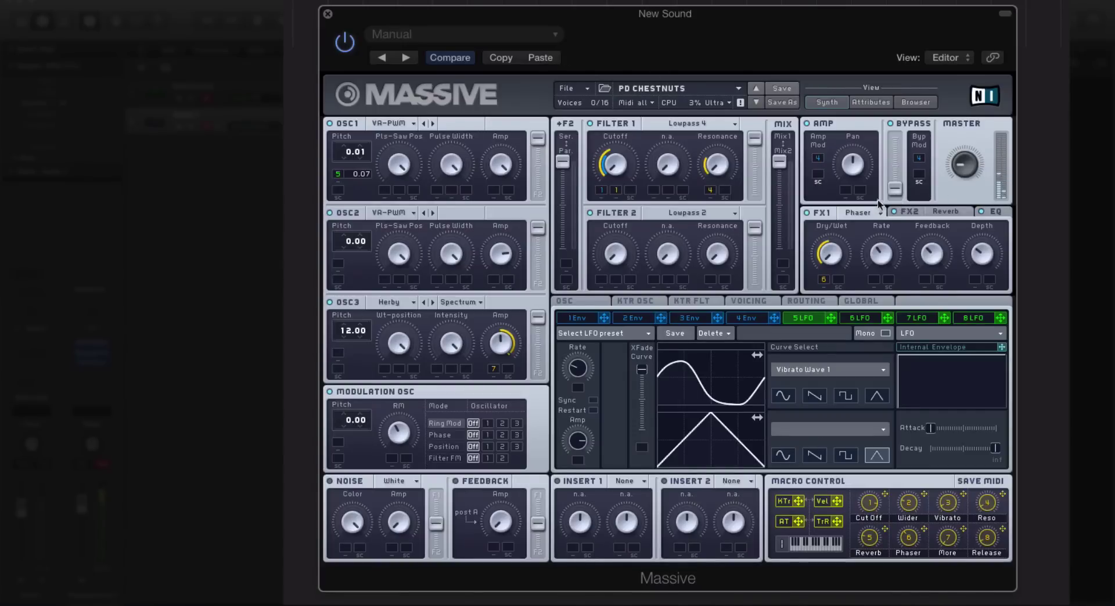
{"action": "left_click", "coordinate": [753, 302]}
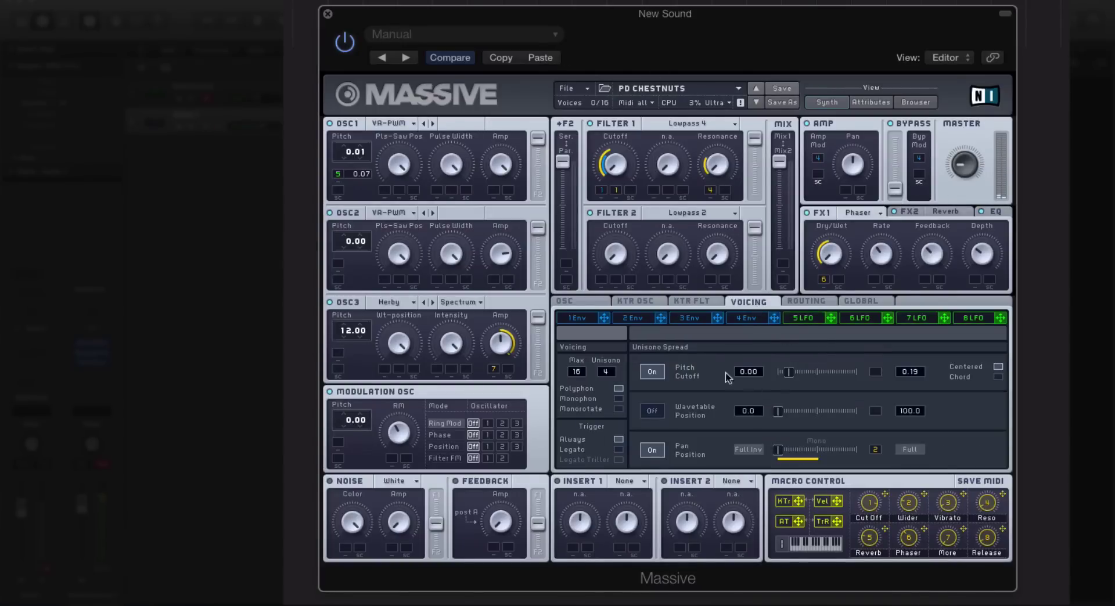
{"action": "left_click", "coordinate": [657, 372]}
{"action": "left_click", "coordinate": [224, 93]}
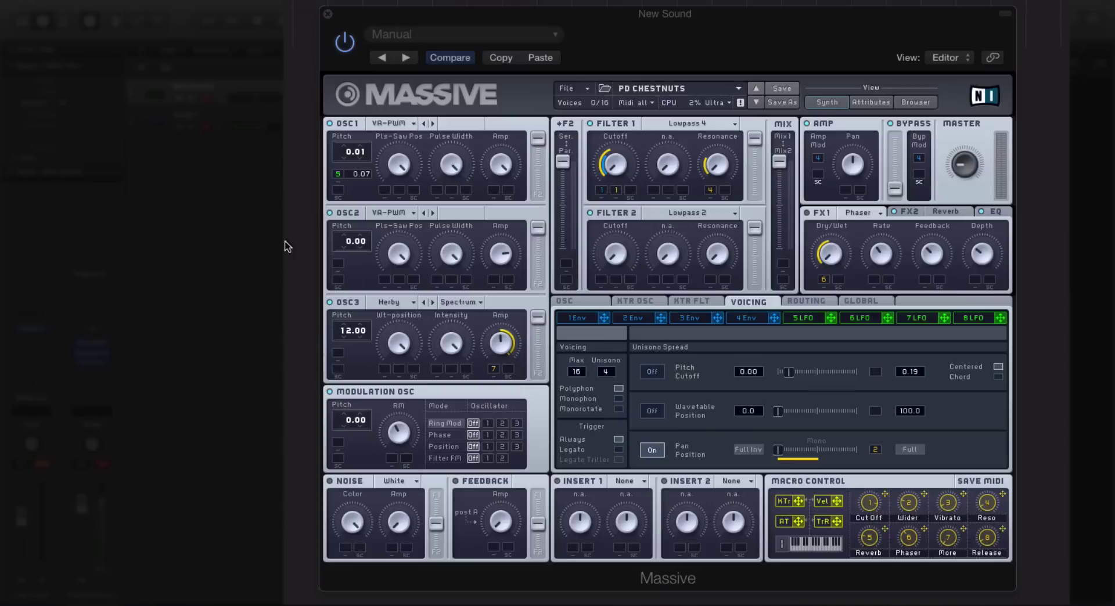
Step: Try ring modulation on oscillator 1 and oscillator 3, ending on oscillator 1
{"action": "left_click", "coordinate": [488, 423]}
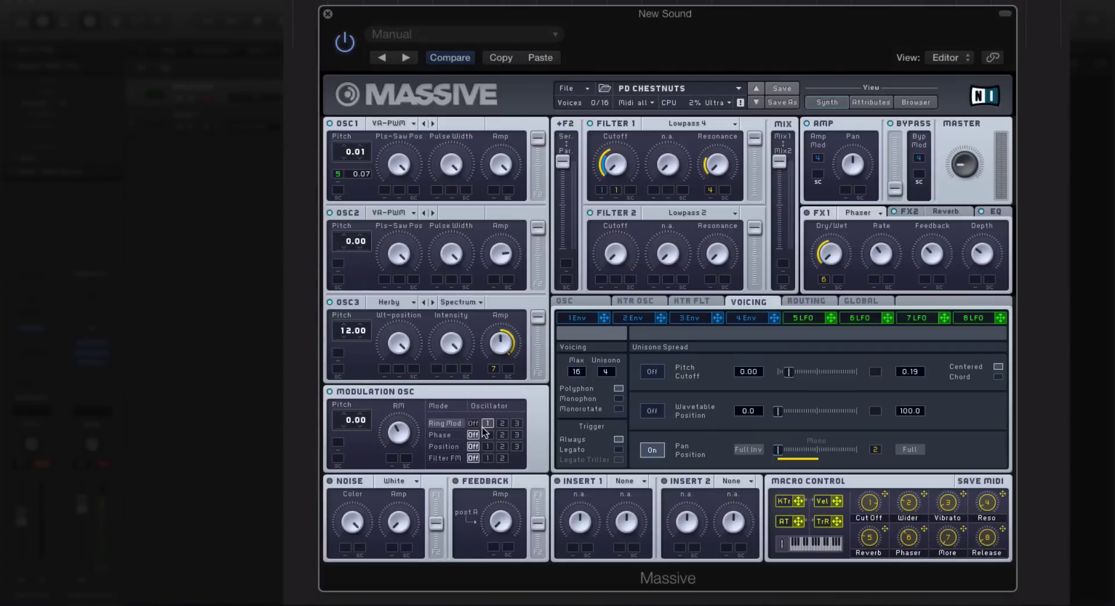
{"action": "left_click", "coordinate": [517, 423]}
{"action": "left_click", "coordinate": [487, 424]}
Step: Isolate OSC3 by switching off OSC1 and OSC2, and assign the ring modulation to oscillator 3
{"action": "left_click", "coordinate": [329, 302]}
{"action": "left_click", "coordinate": [329, 213]}
{"action": "left_click", "coordinate": [329, 124]}
{"action": "left_click", "coordinate": [329, 124]}
{"action": "left_click", "coordinate": [329, 213]}
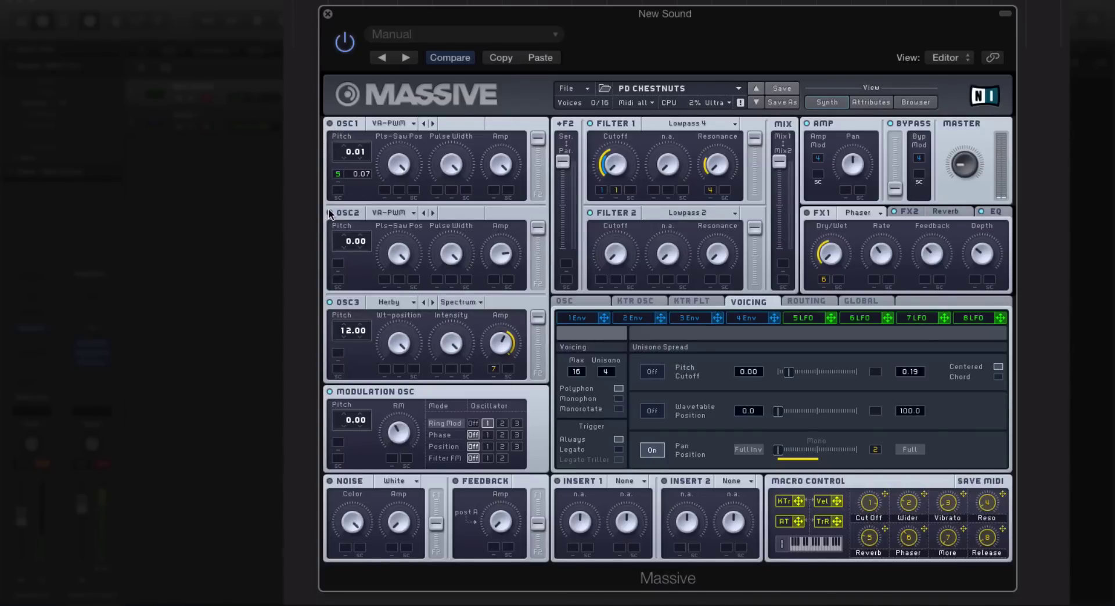
{"action": "left_click", "coordinate": [516, 423]}
Step: Set LFO 6's upper curve to Vibrato Wave 1 and assign LFO 6 to the modulation oscillator's RM amount
{"action": "left_click", "coordinate": [859, 321]}
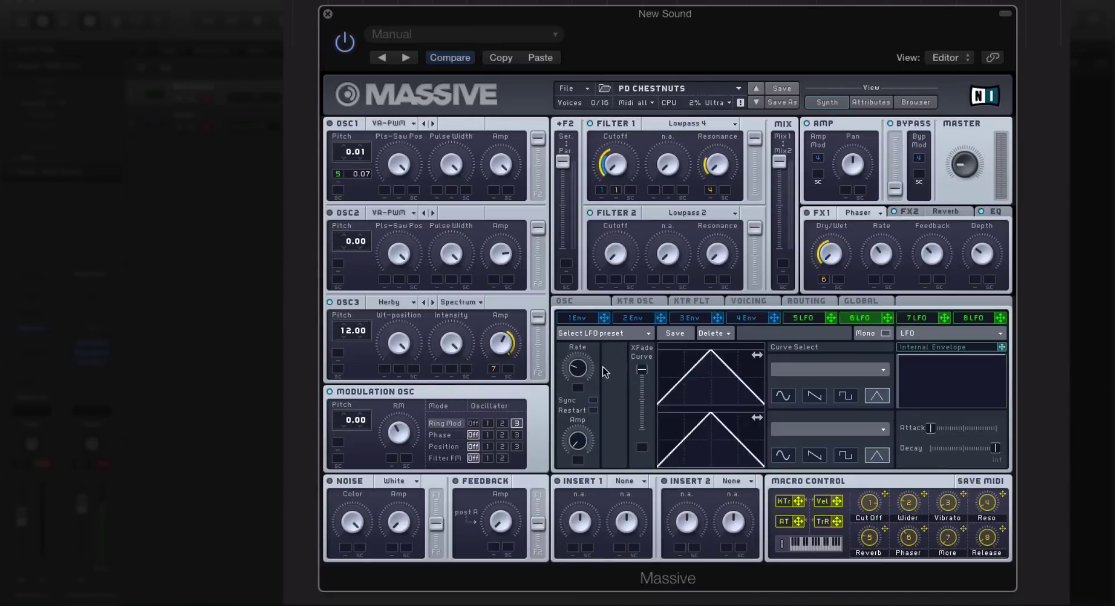
{"action": "left_click", "coordinate": [794, 372]}
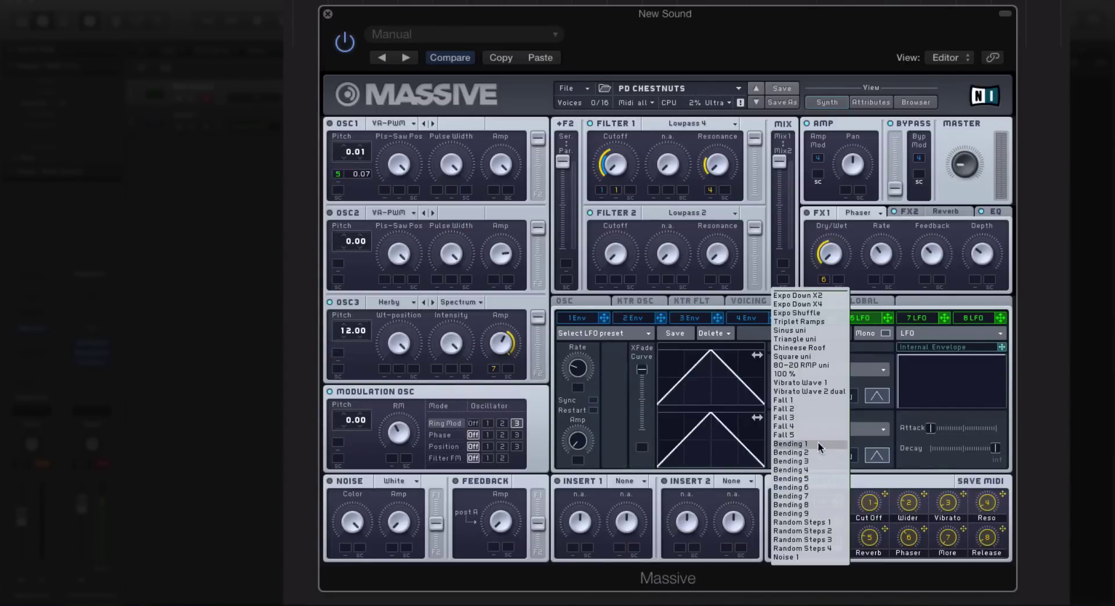
{"action": "left_click", "coordinate": [823, 384]}
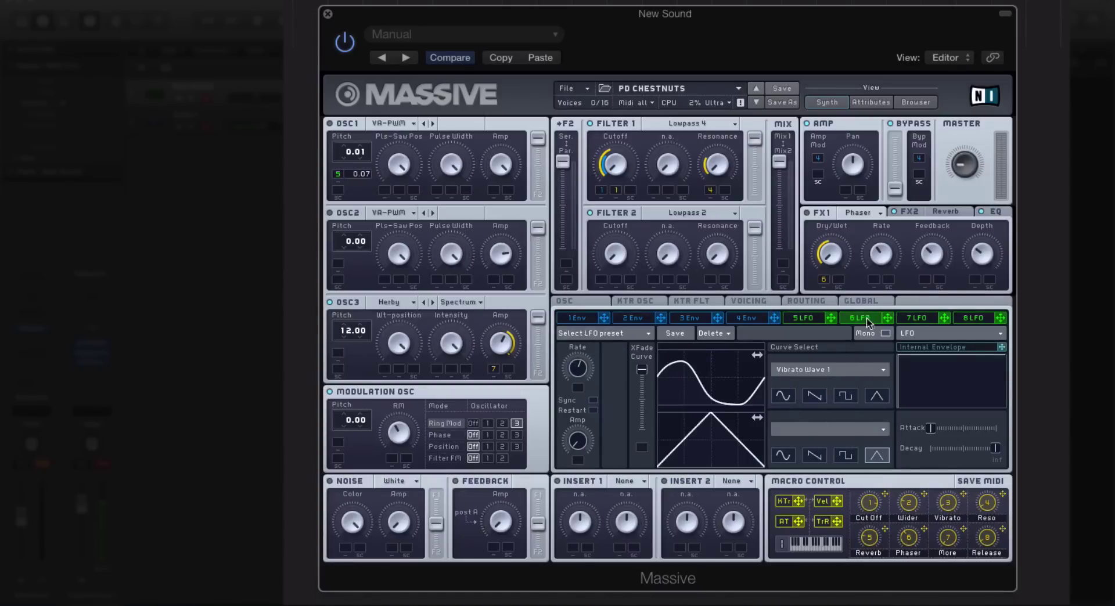
{"action": "left_click_drag", "start_coordinate": [887, 317], "coordinate": [399, 429]}
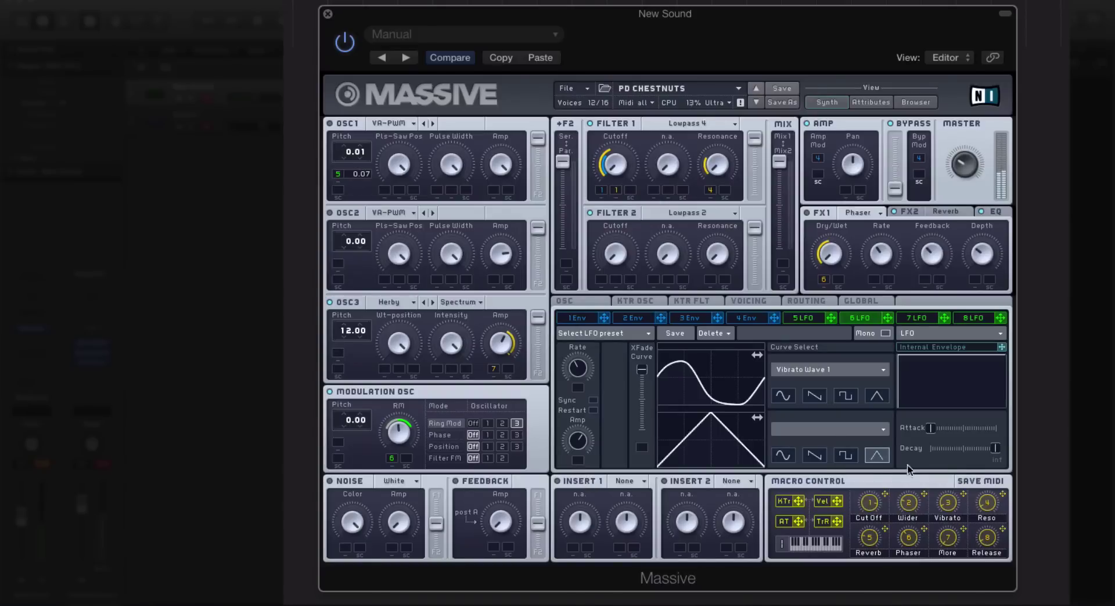
Step: Switch the Pitch Cutoff unison spread, the FX1 phaser, OSC1 and OSC2 back on
{"action": "left_click", "coordinate": [748, 301]}
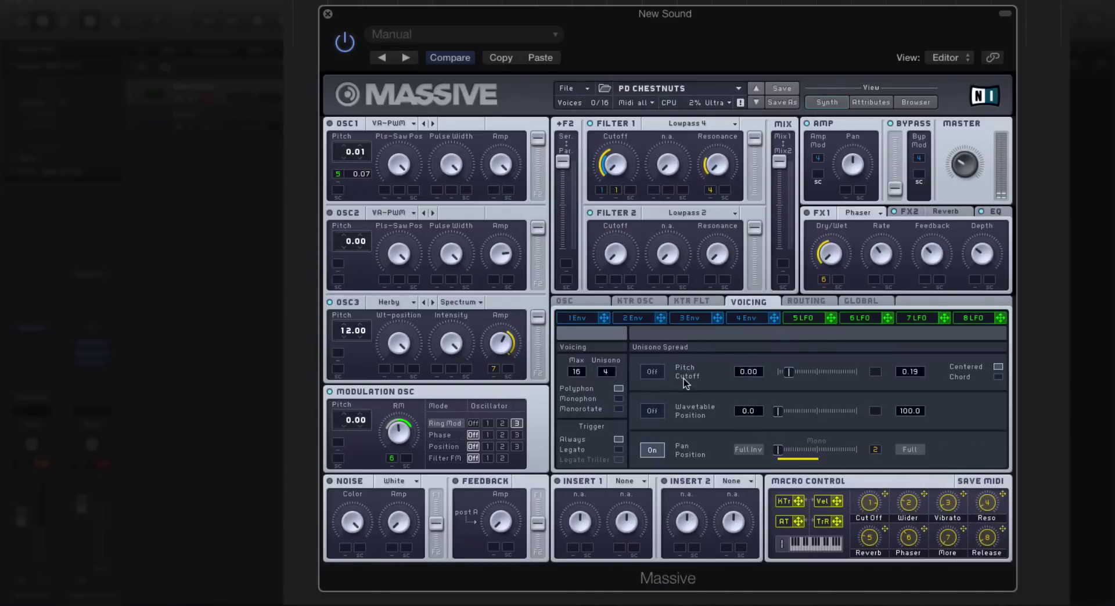
{"action": "left_click", "coordinate": [655, 372]}
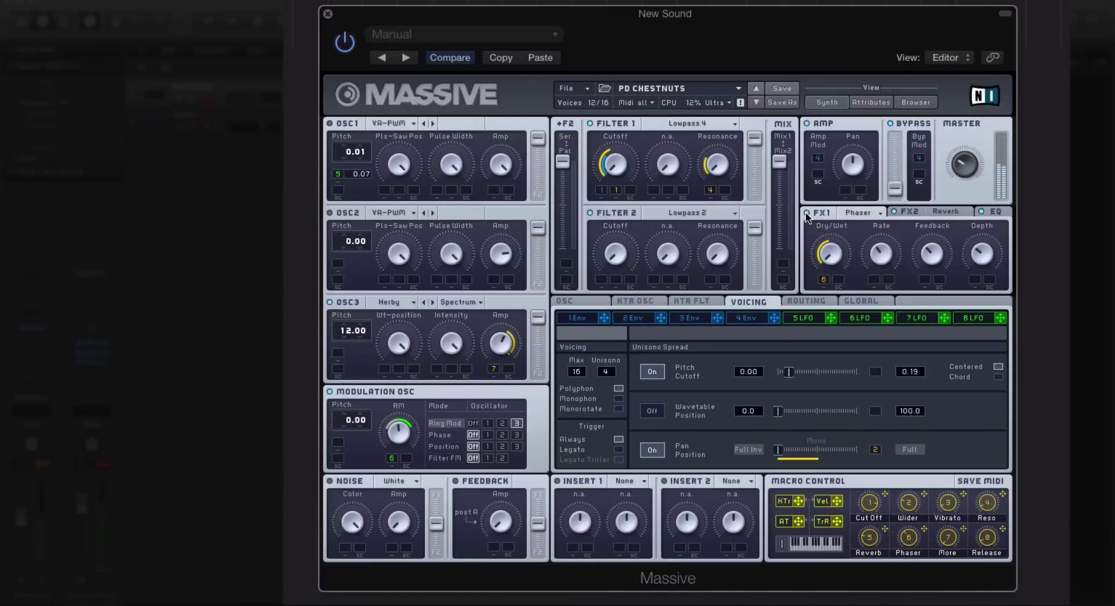
{"action": "left_click", "coordinate": [863, 319]}
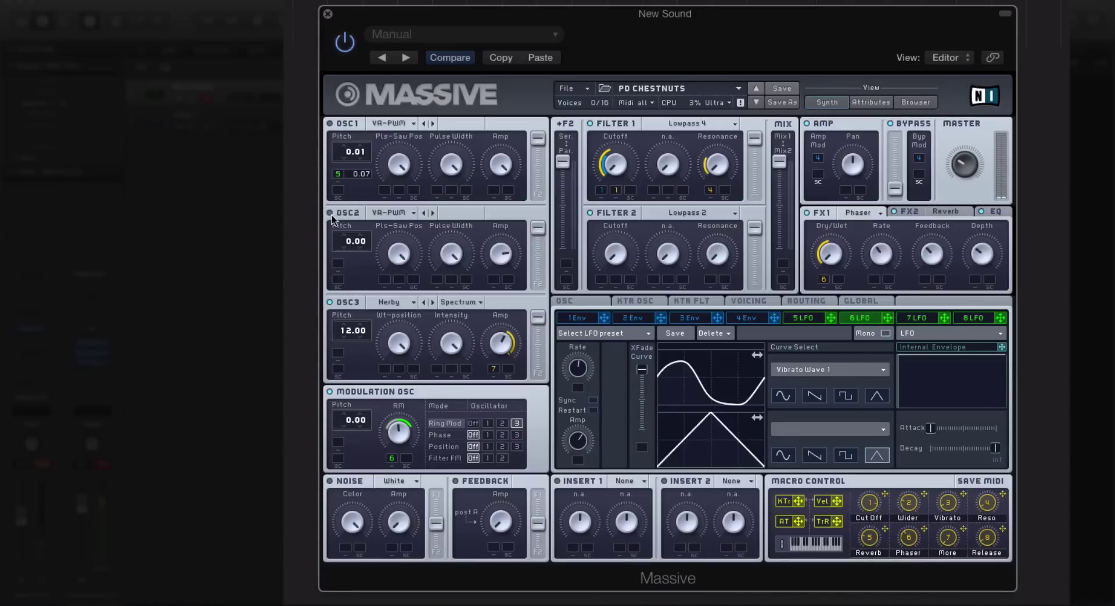
{"action": "left_click", "coordinate": [330, 123]}
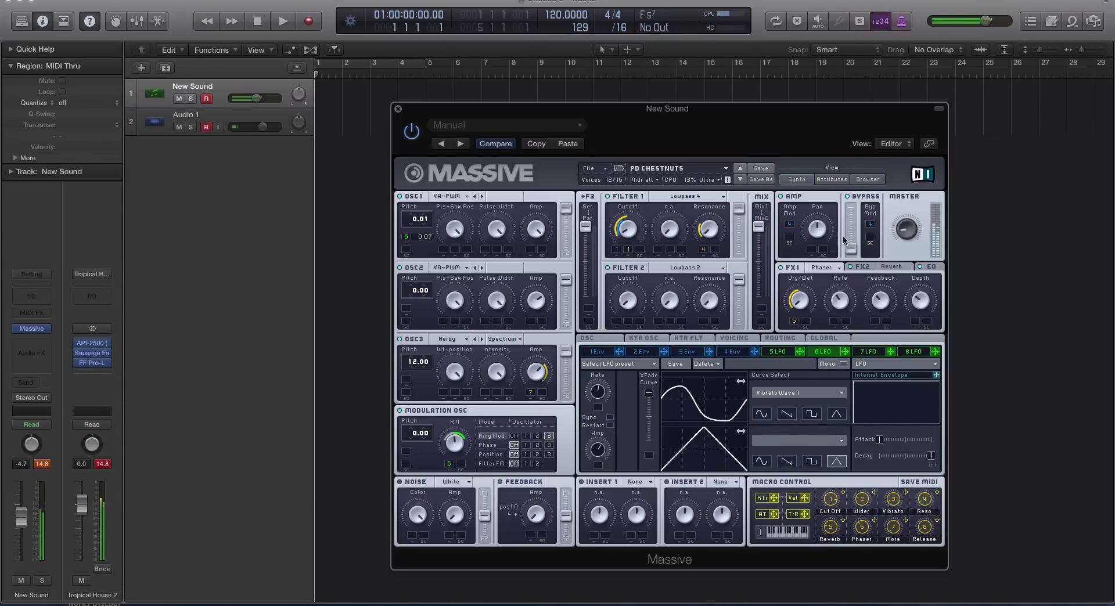
Step: Show the EQ settings of the patch
{"action": "left_click", "coordinate": [929, 267]}
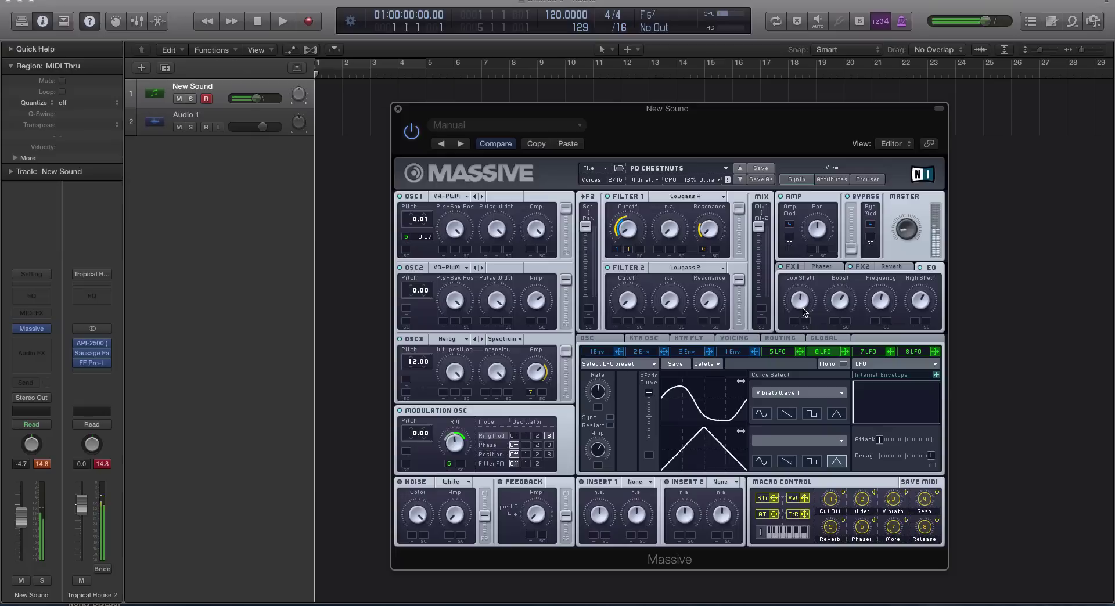